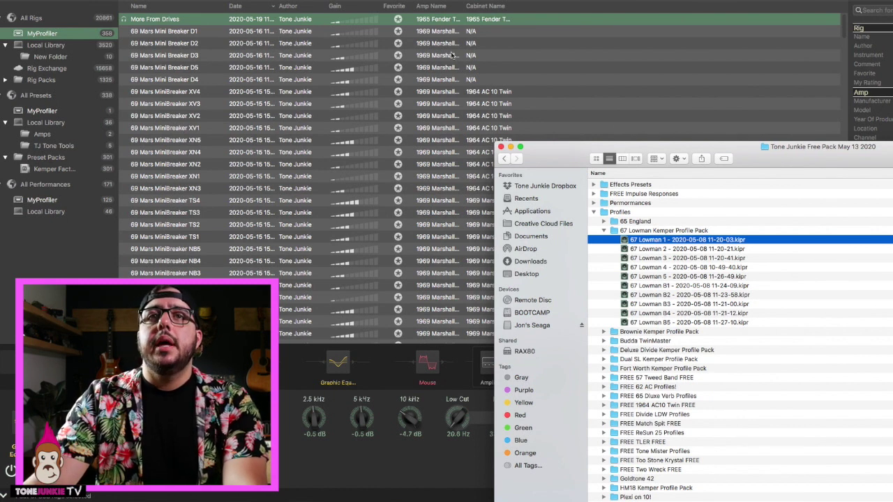
Step: Browse MyProfiler's presets and performances in Rig Manager, then return to its rigs
click(47, 38)
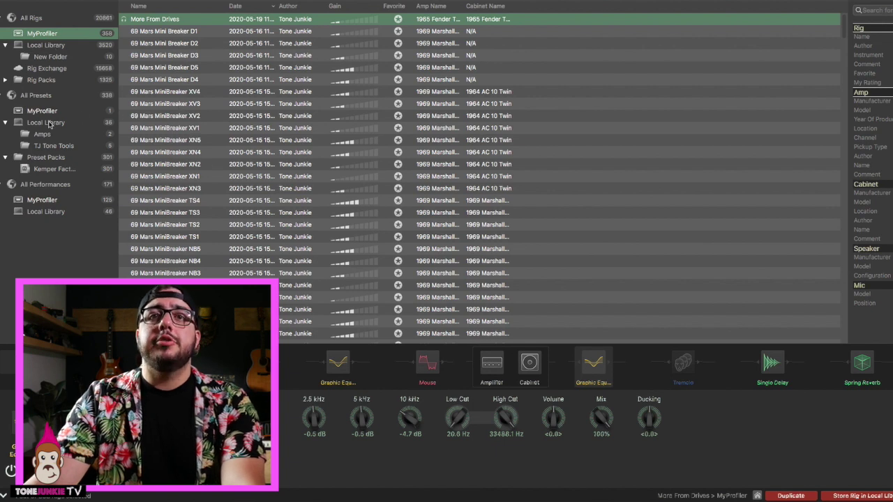
click(44, 113)
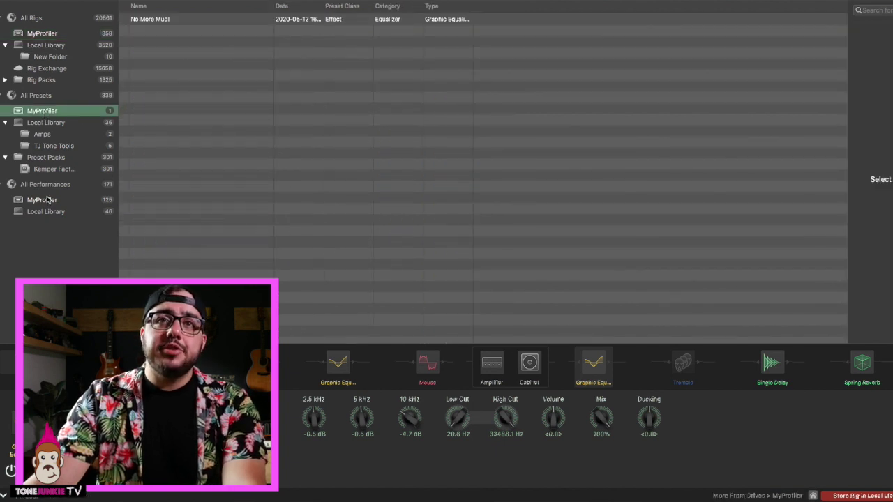
click(49, 201)
click(42, 33)
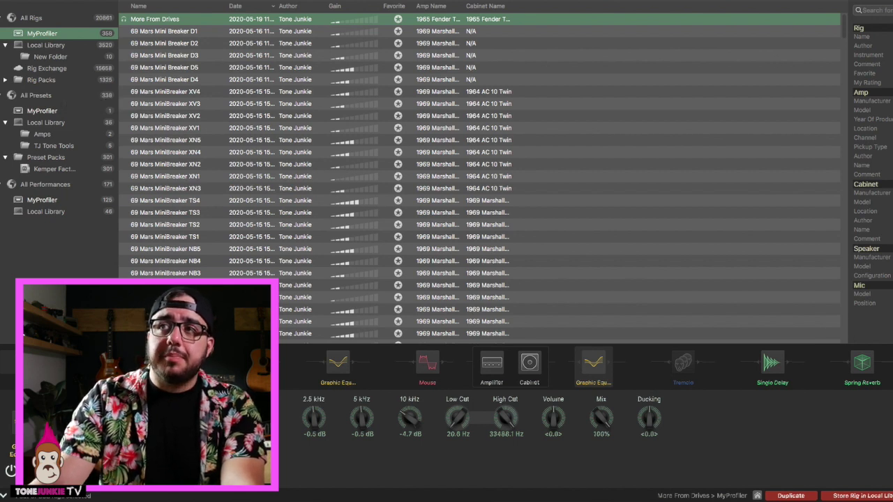
Step: Bring the Finder pack window forward and re-expand its Profiles folder
key(super+Tab)
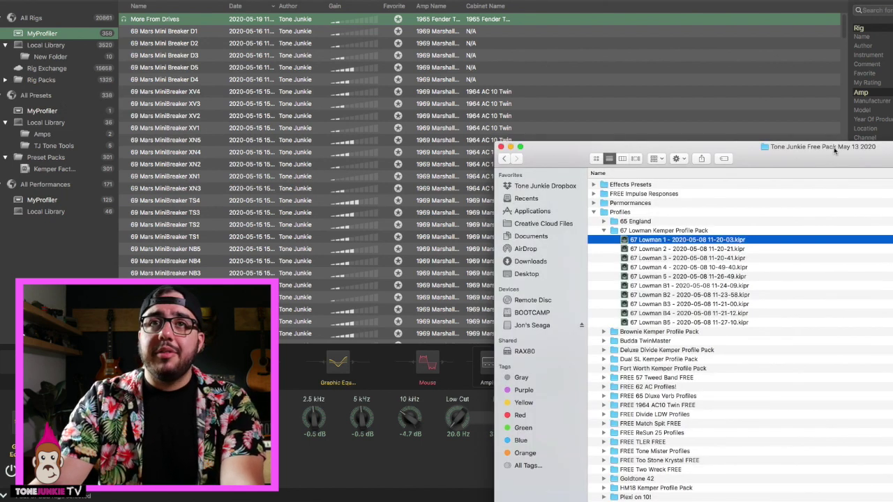
drag(835, 150, 829, 144)
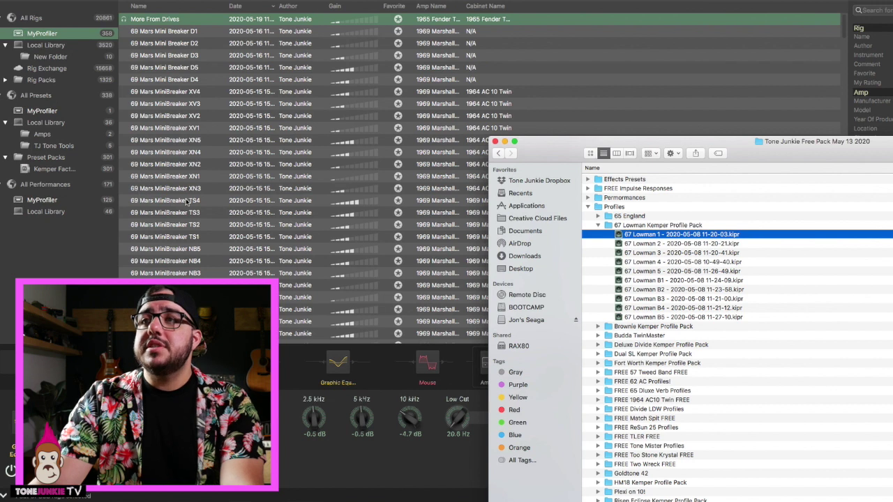
click(588, 207)
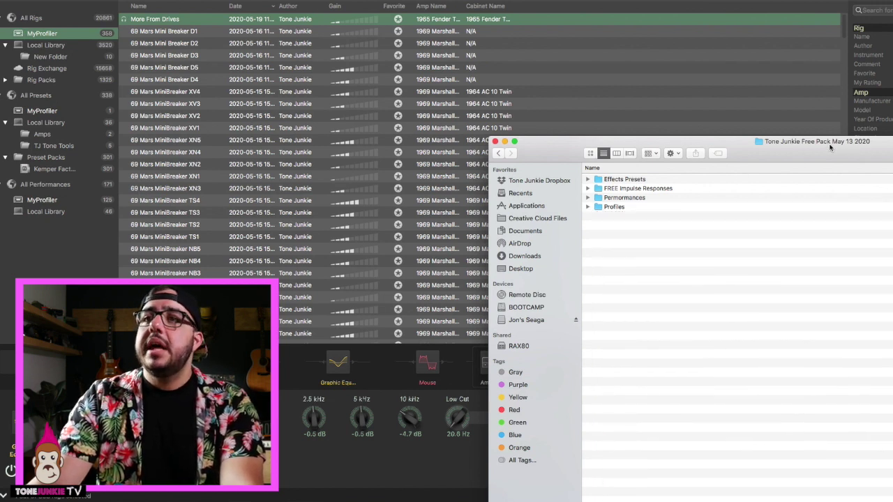
click(588, 208)
drag(753, 156, 752, 167)
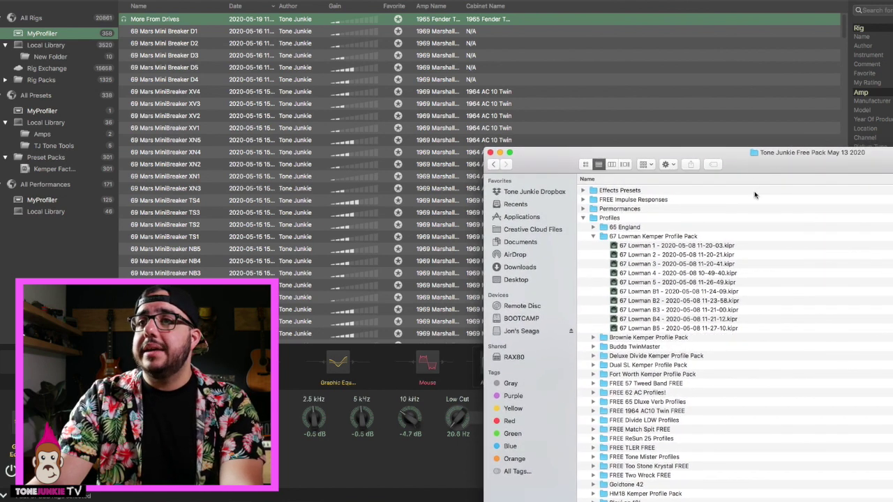
Step: Select all ten 67 Lowman .kipr profiles and drag them into the Rig Manager rig list
click(641, 249)
shift+click(664, 328)
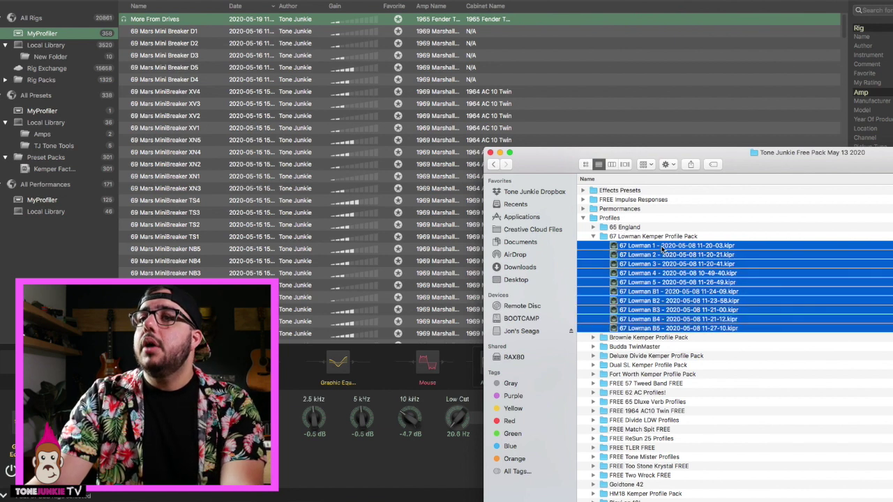
drag(671, 250, 712, 225)
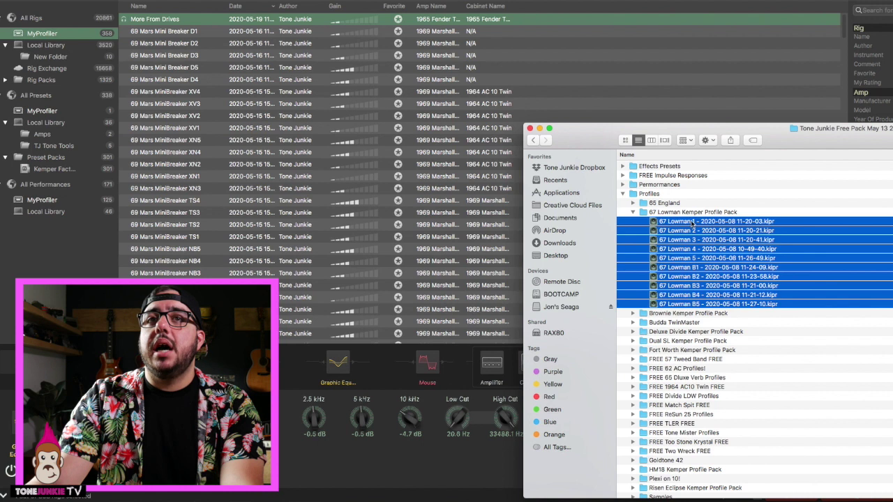
drag(683, 228, 176, 57)
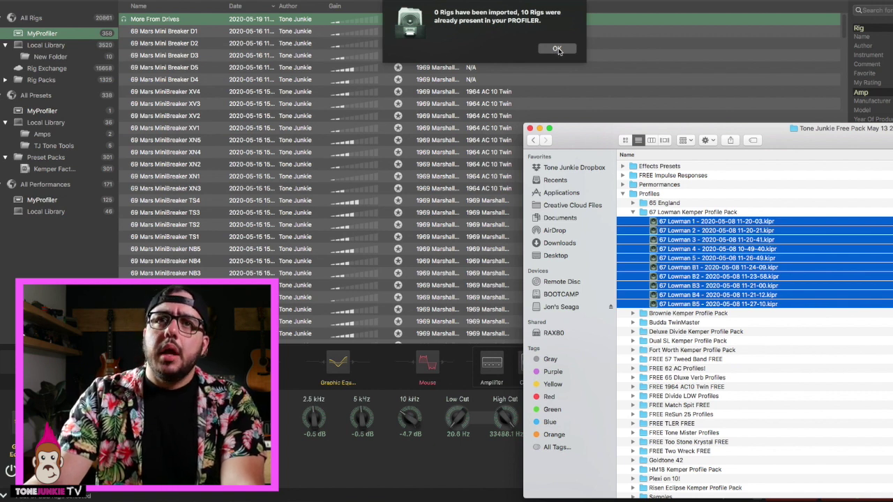
Step: Dismiss the import notice reporting 0 rigs imported and 10 already present
click(558, 49)
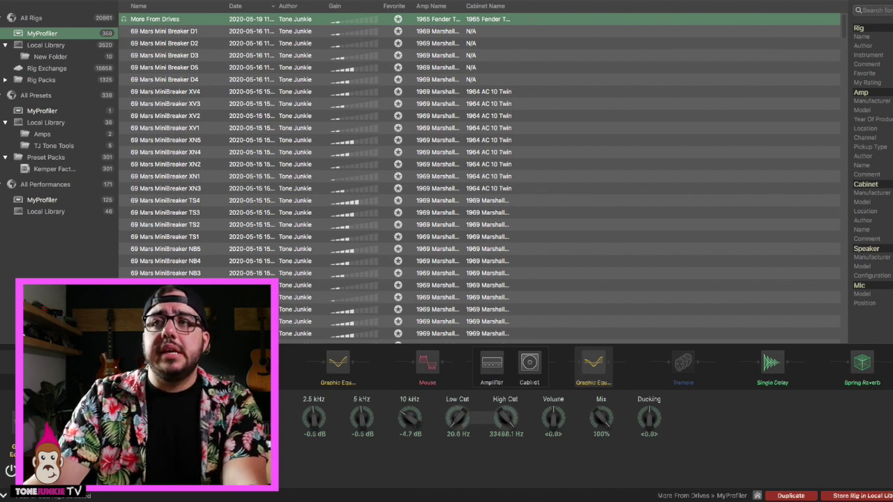
Step: Drag the ten selected 67 Lowman profiles from Finder onto MyProfiler's rigs again
key(super+Tab)
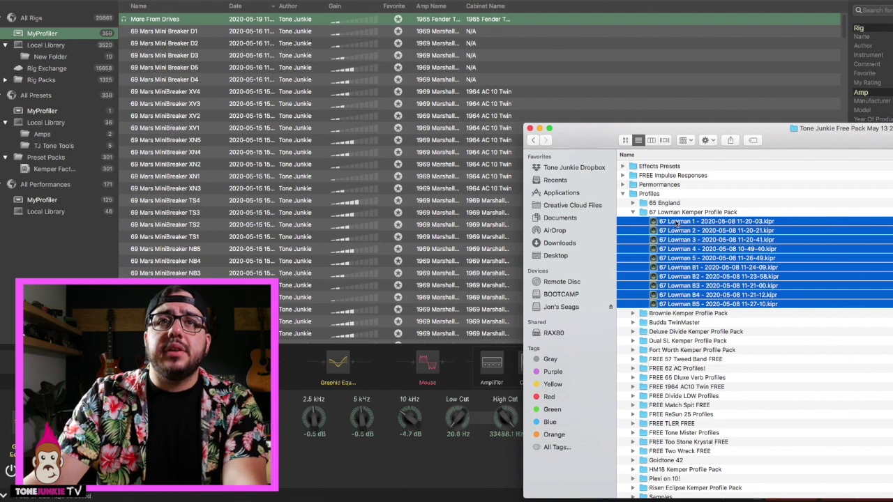
drag(675, 224, 54, 35)
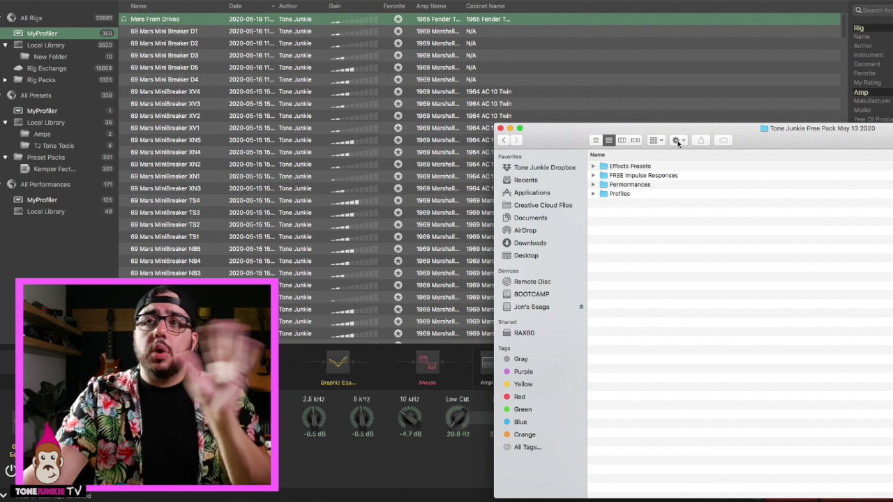
Step: Select all five TJ Tone Tools .kpreset files, starting with FATNESS, and drag them into Rig Manager's presets
click(594, 166)
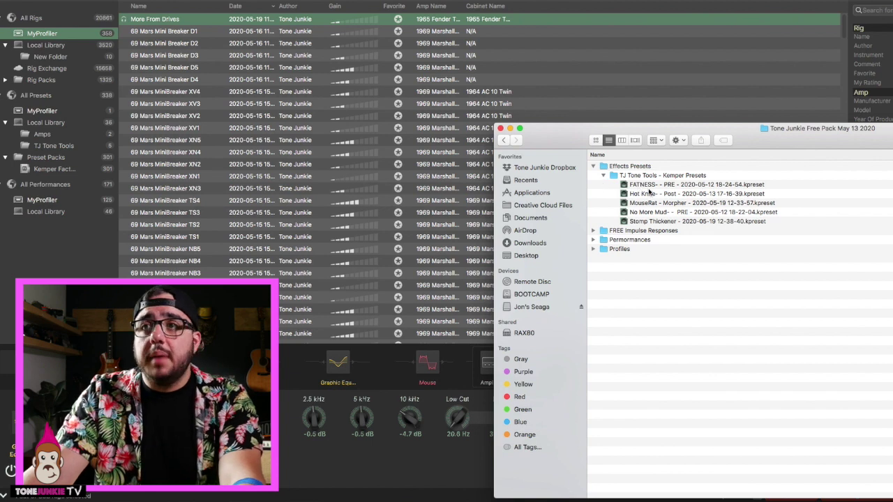
click(648, 185)
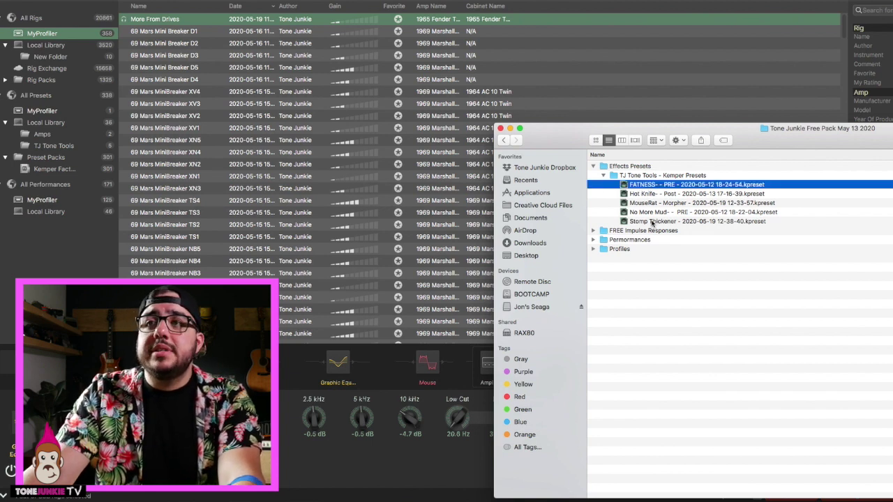
shift+click(652, 222)
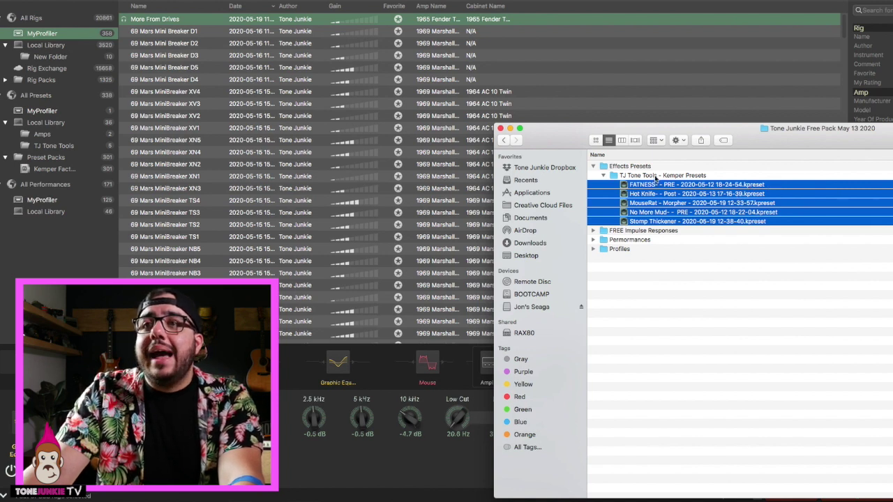
click(656, 212)
click(651, 185)
shift+click(655, 221)
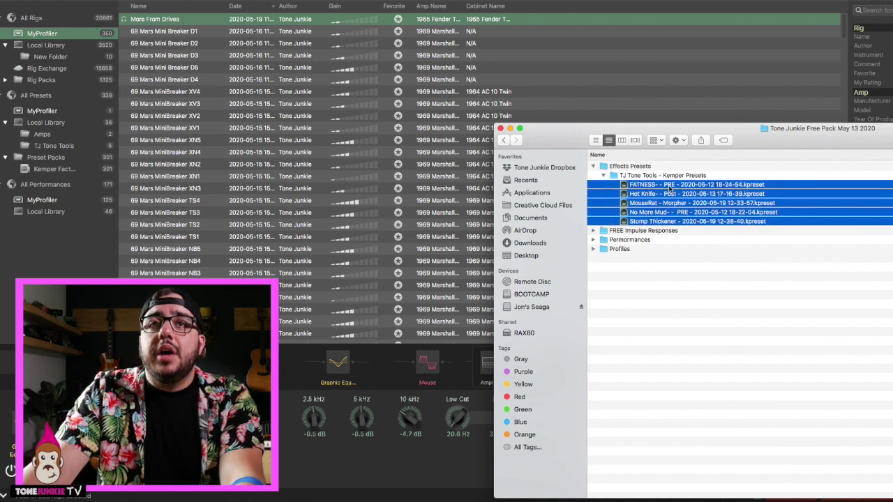
drag(604, 189, 62, 112)
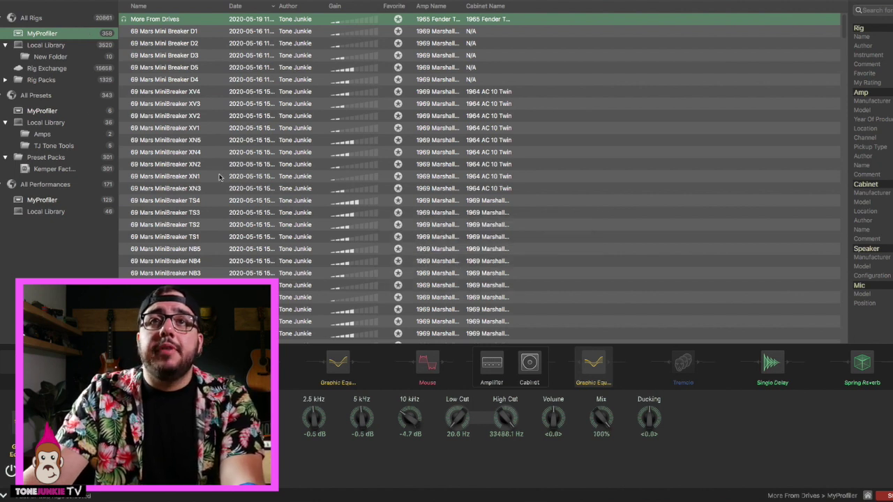
Step: Open the TJ Tone Tools preset folder in the Local Library
click(54, 112)
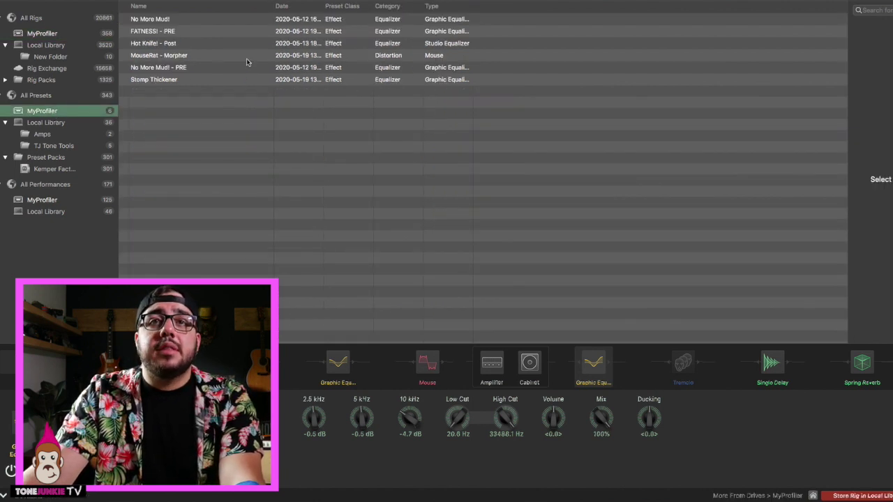
click(39, 122)
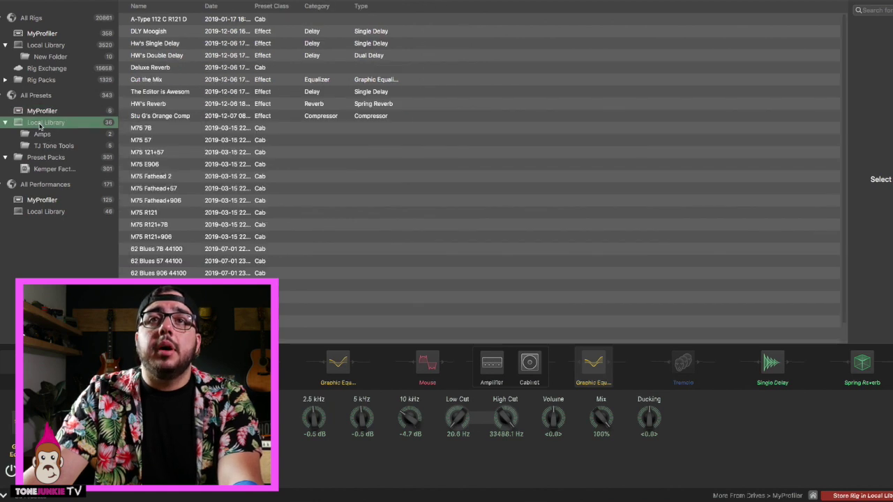
click(51, 146)
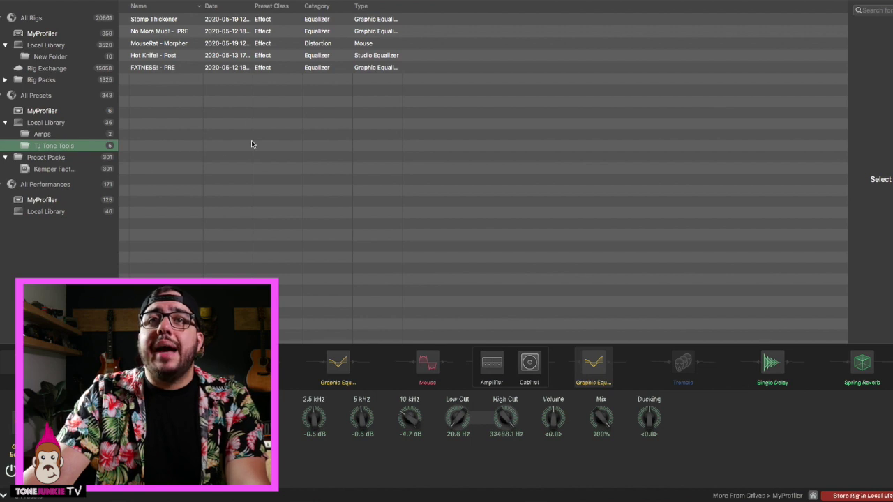
Step: Load Hot Knife! - Post, FATNESS! - PRE and MouseRat - Morpher into the chain, then inspect the EQ and delay blocks
click(185, 59)
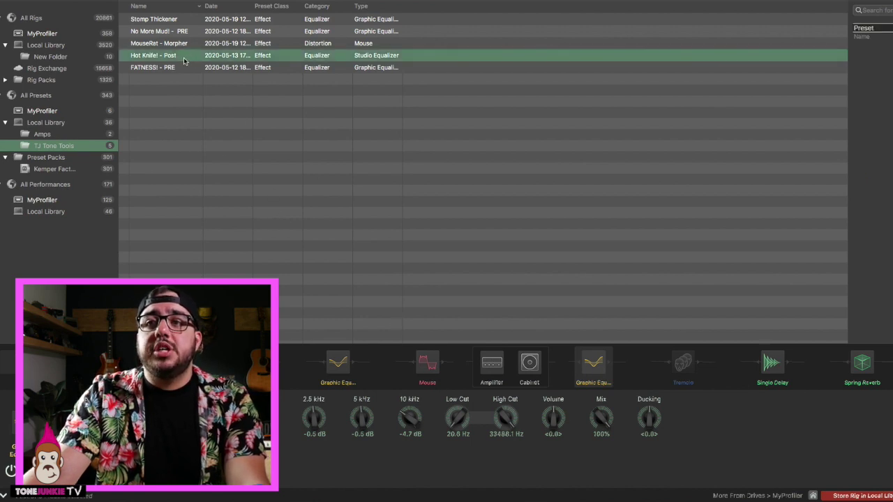
drag(178, 60, 592, 368)
drag(168, 70, 679, 366)
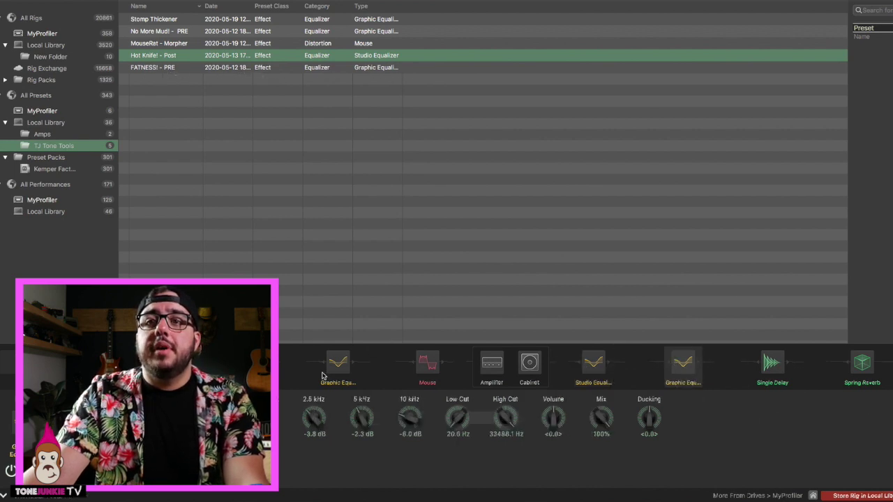
drag(171, 43, 432, 370)
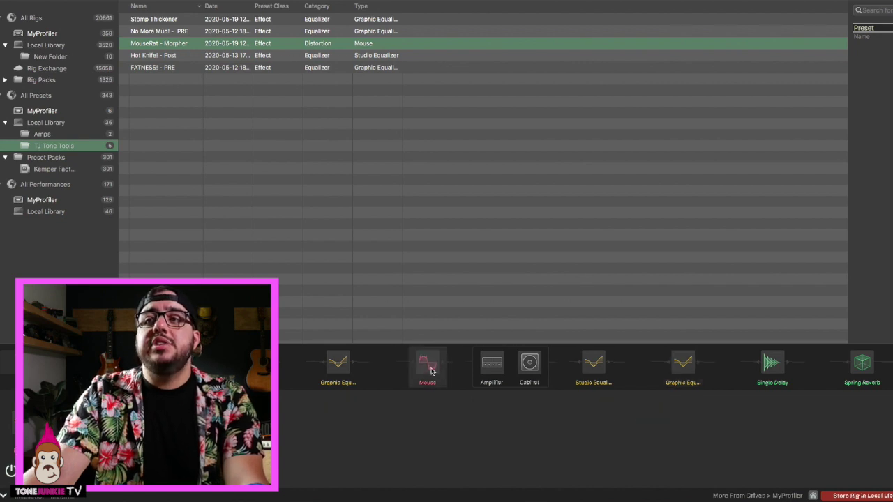
click(592, 367)
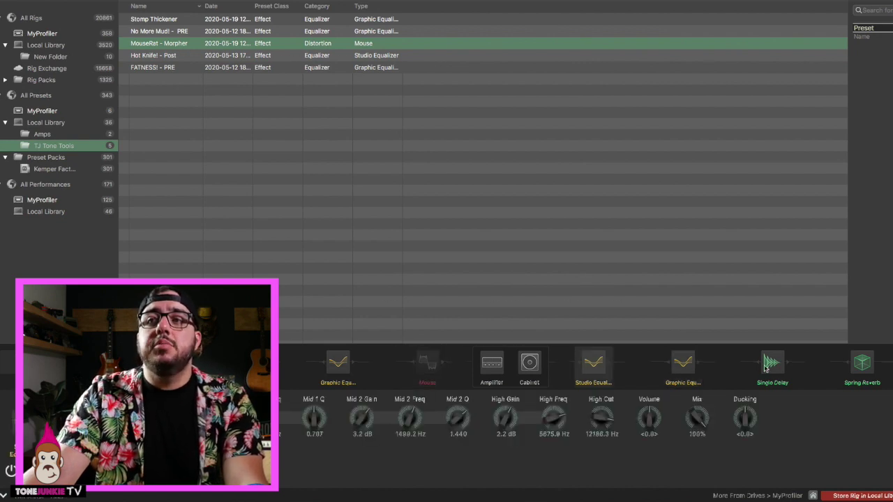
click(687, 368)
mouse_move(763, 369)
mouse_down()
mouse_move(677, 364)
mouse_move(765, 368)
mouse_up()
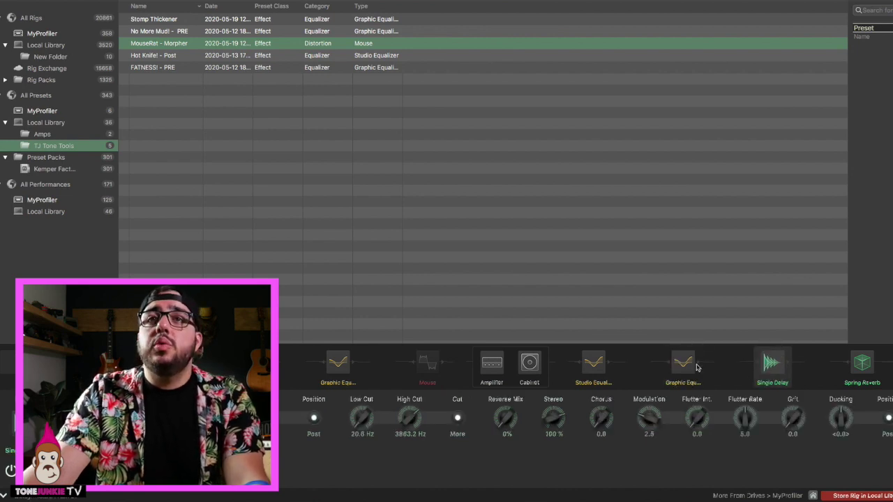
Step: Compare the Amps folder and Local Library presets, settling on MyProfiler's six presets
click(43, 134)
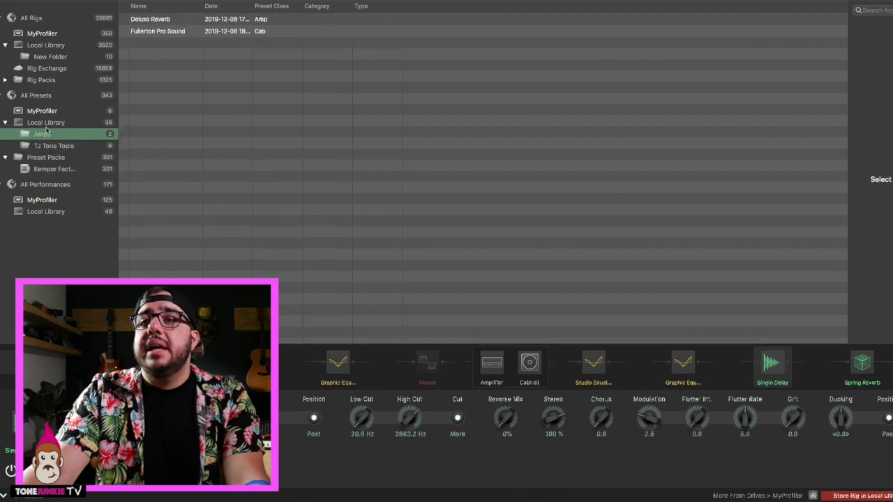
click(46, 123)
click(56, 112)
click(61, 124)
click(63, 135)
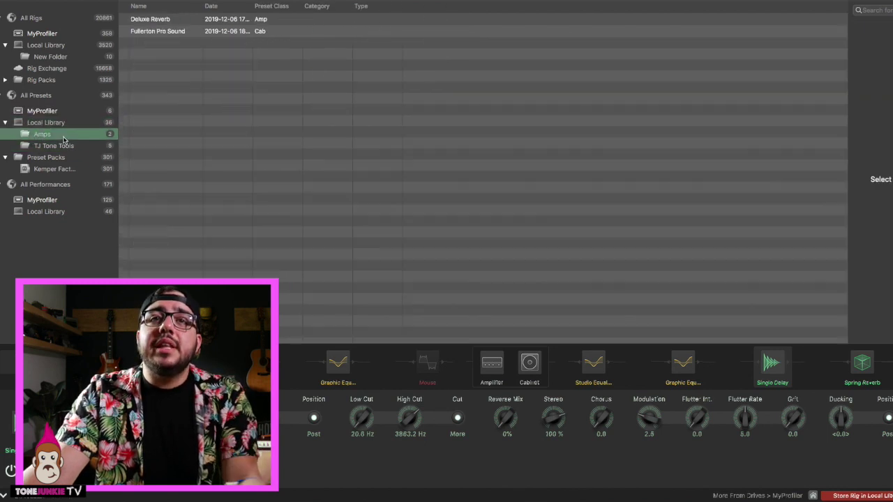
click(61, 123)
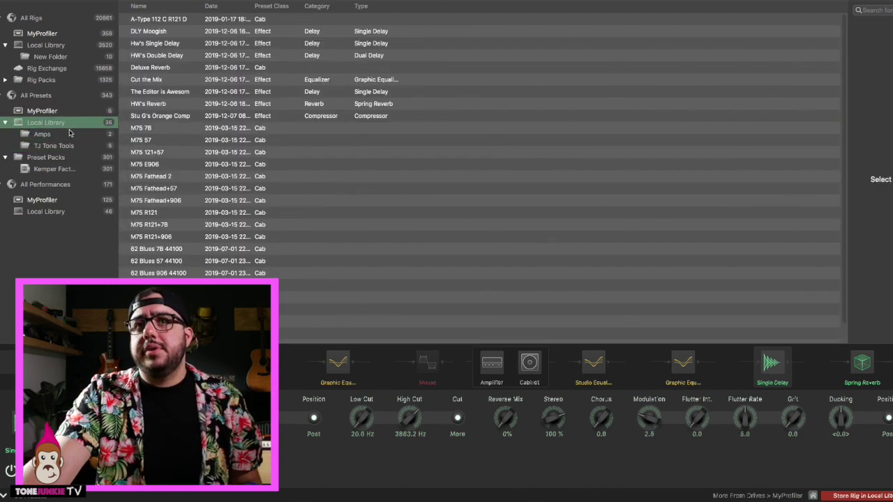
click(58, 112)
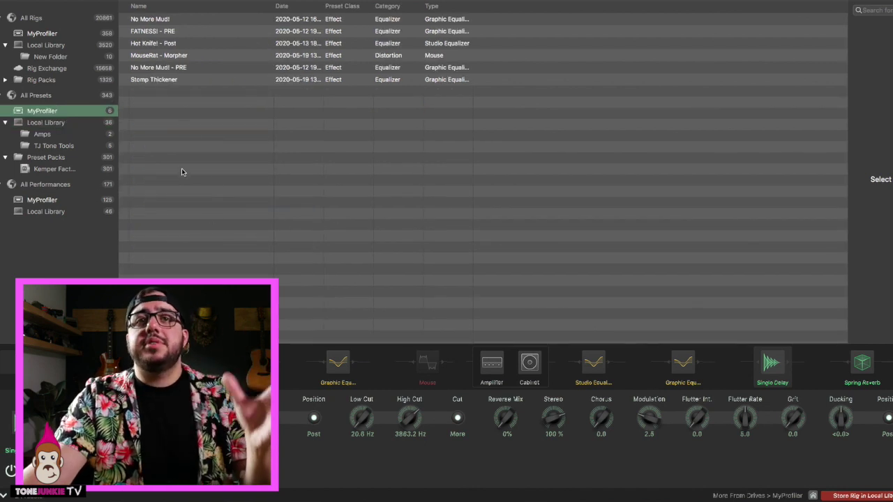
key(super+Tab)
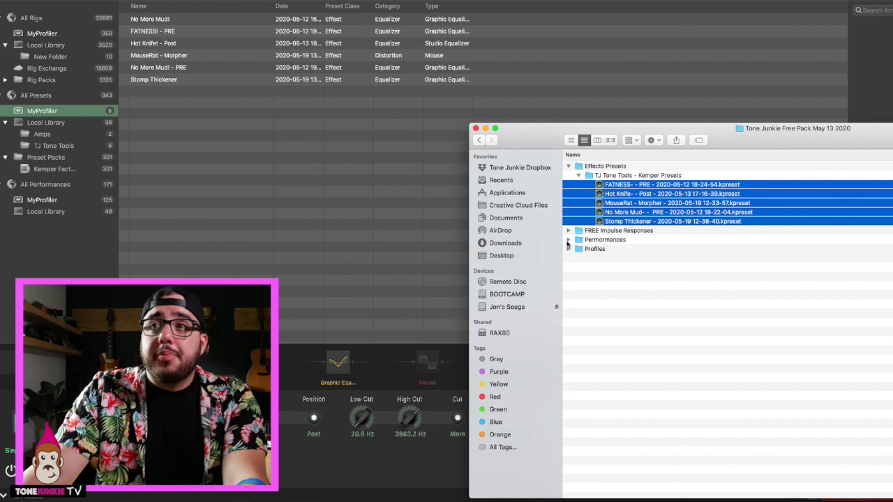
Step: In Finder, expand Performances > Tone Junkie Worship Performance and select the TJ Worship Performance file
click(569, 240)
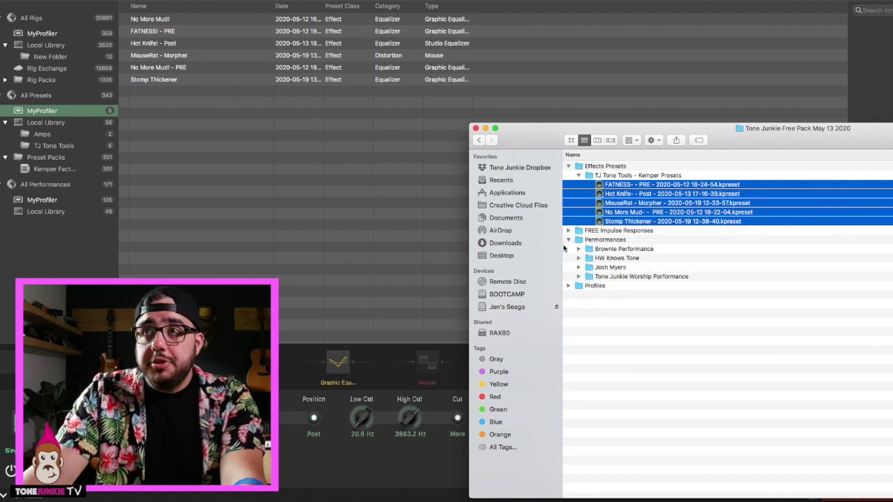
drag(627, 129, 618, 132)
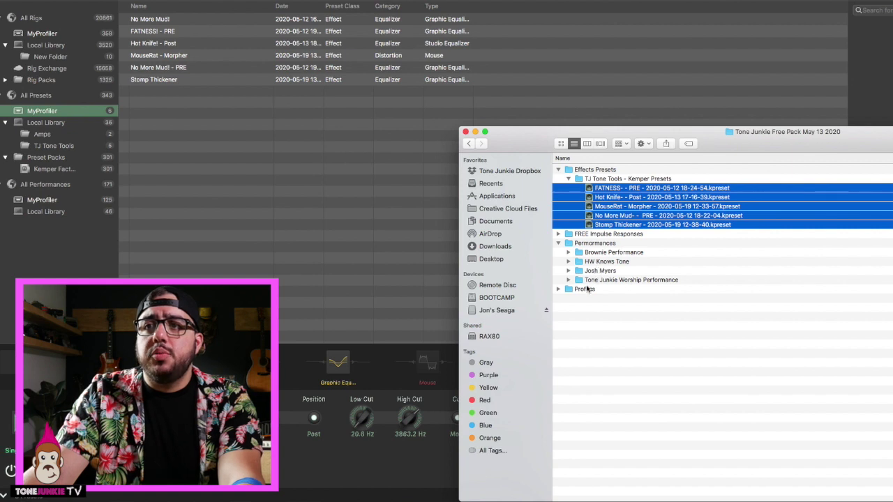
click(569, 281)
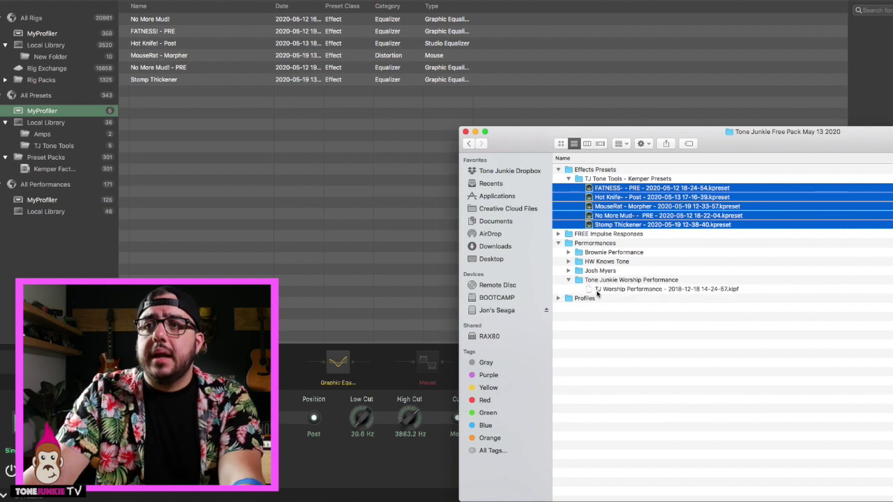
click(610, 291)
drag(697, 144, 797, 153)
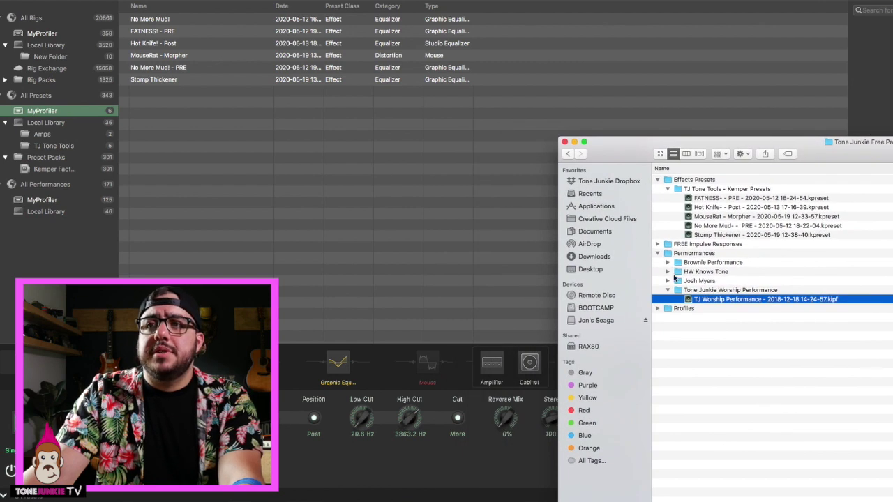
click(668, 263)
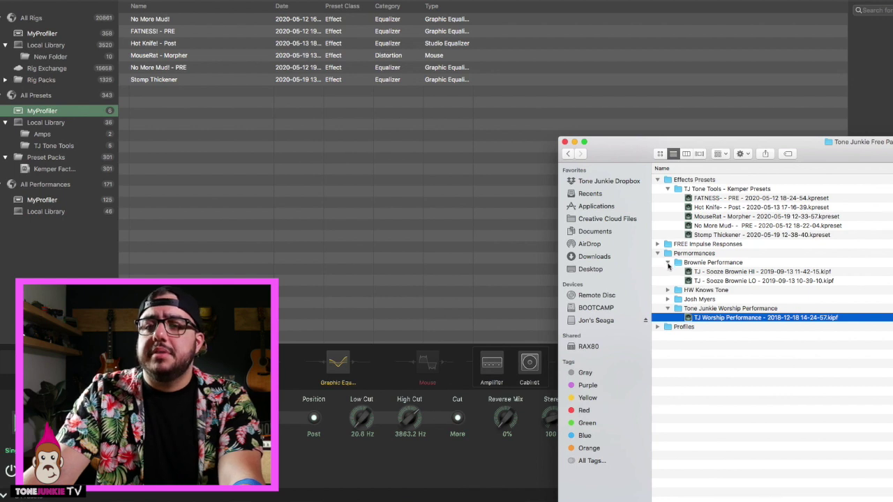
click(667, 265)
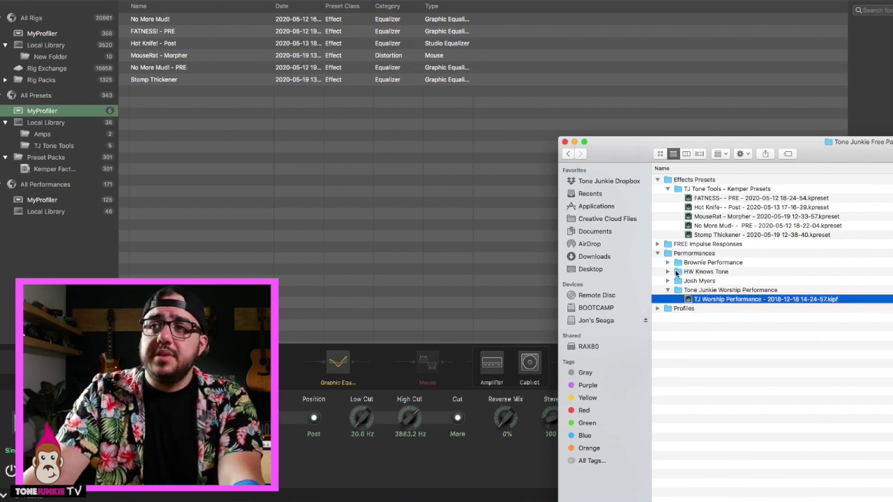
click(678, 273)
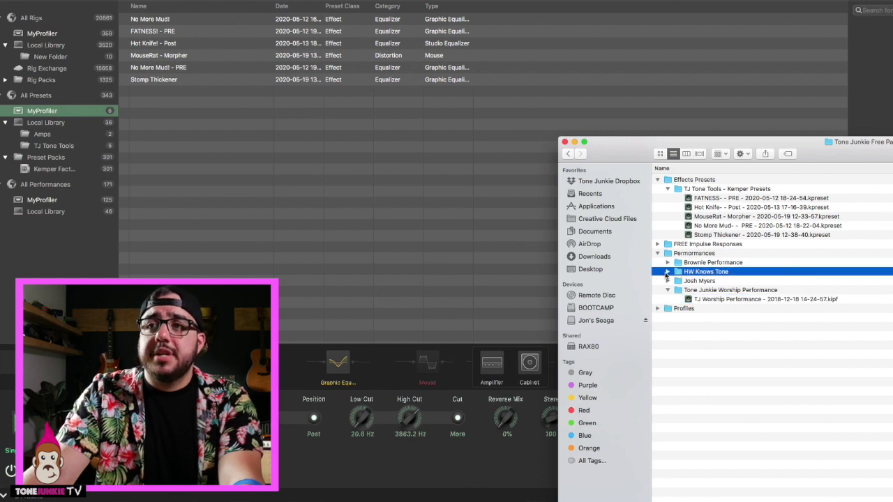
click(711, 302)
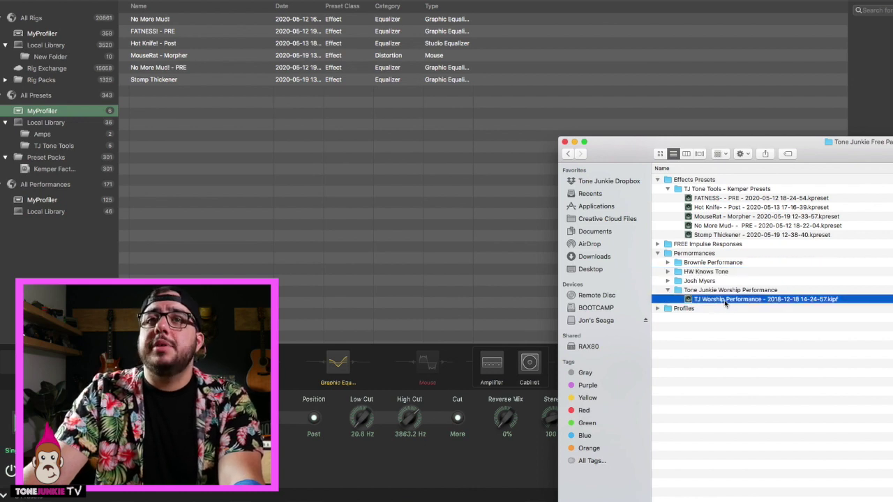
Step: Drop TJ Worship Performance onto Rig Manager, dismiss the already-in-library notice, and list MyProfiler's performances
drag(729, 302, 66, 211)
click(567, 52)
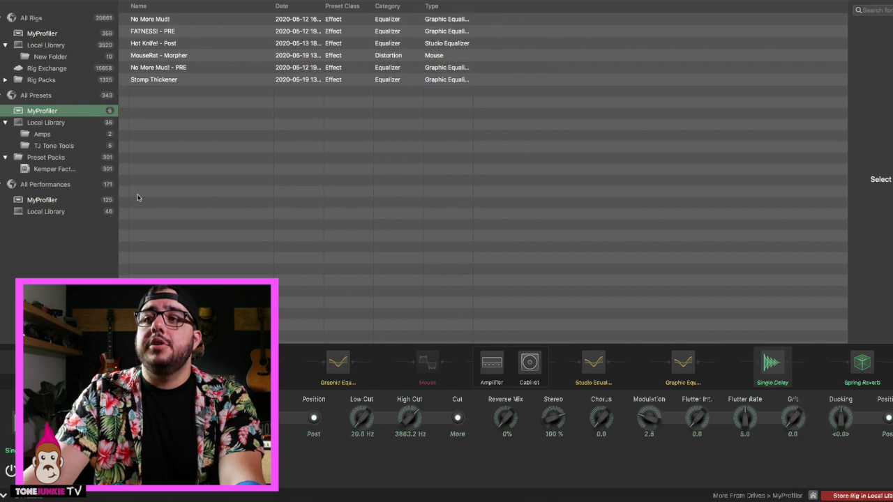
click(51, 201)
Step: Drag the TJ Worship Performance .kipf from Finder into MyProfiler performance slot 2
click(211, 32)
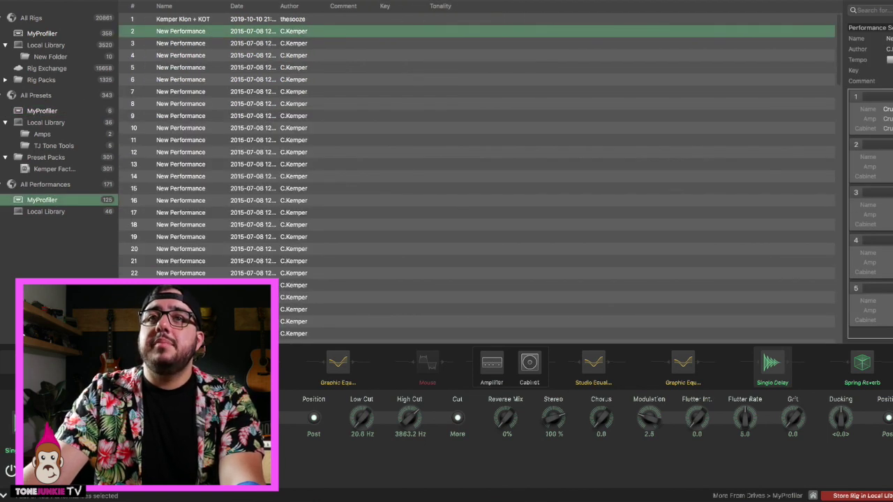
key(super+Tab)
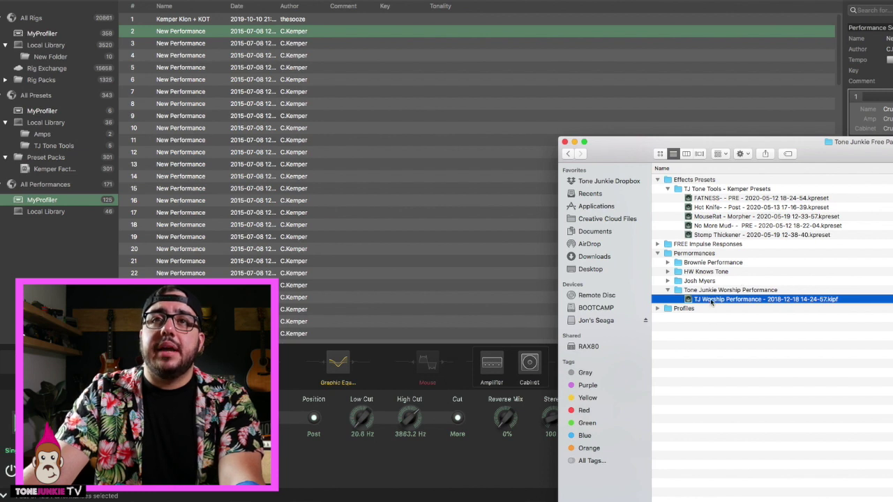
drag(711, 298, 225, 32)
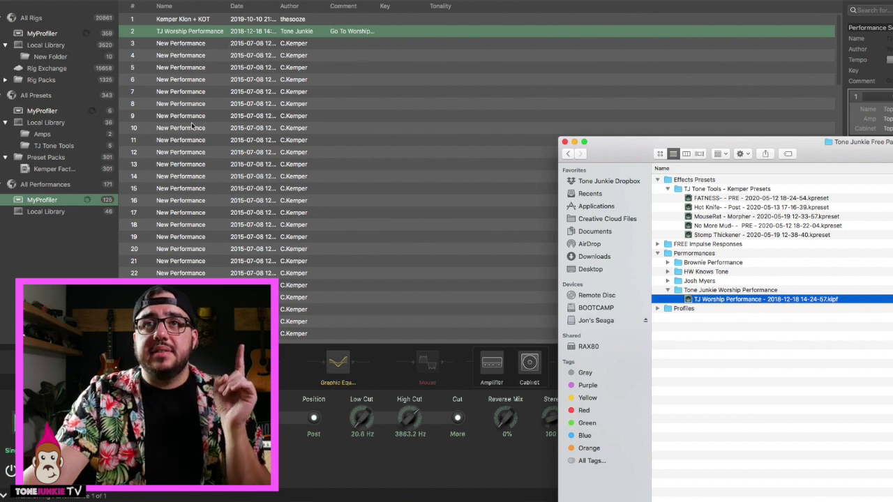
Step: Initialize performance slot 2 to an empty performance
right_click(217, 33)
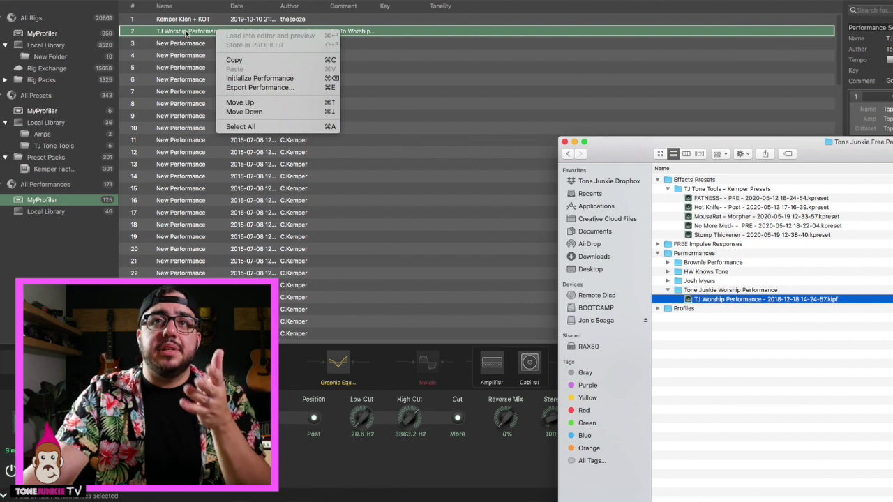
right_click(196, 34)
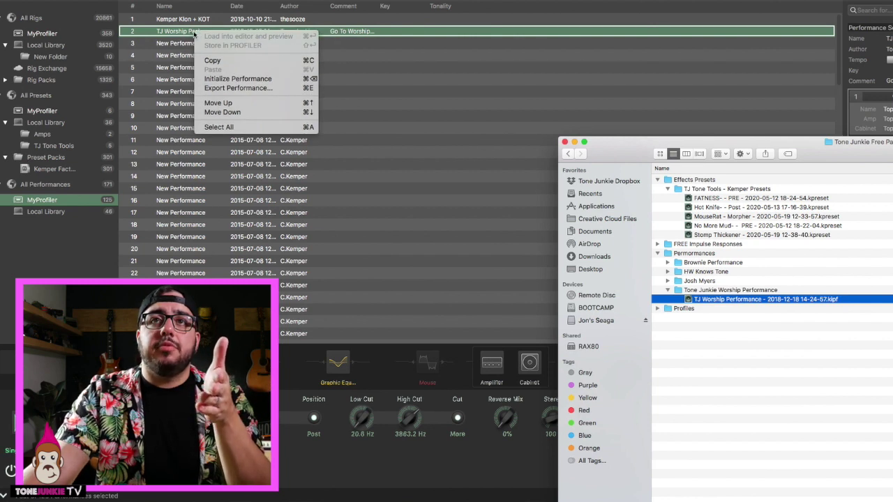
click(240, 80)
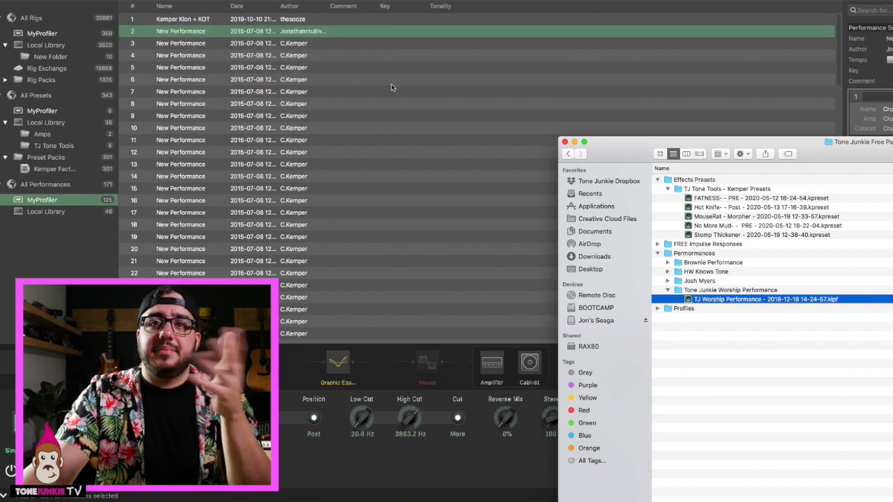
Step: Drag TJ Worship Performance from Finder into slot 2 once more
click(258, 36)
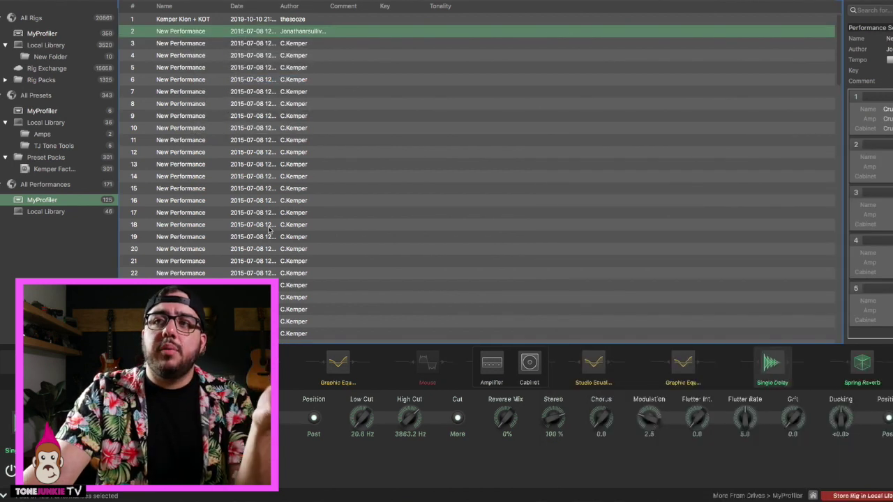
click(888, 446)
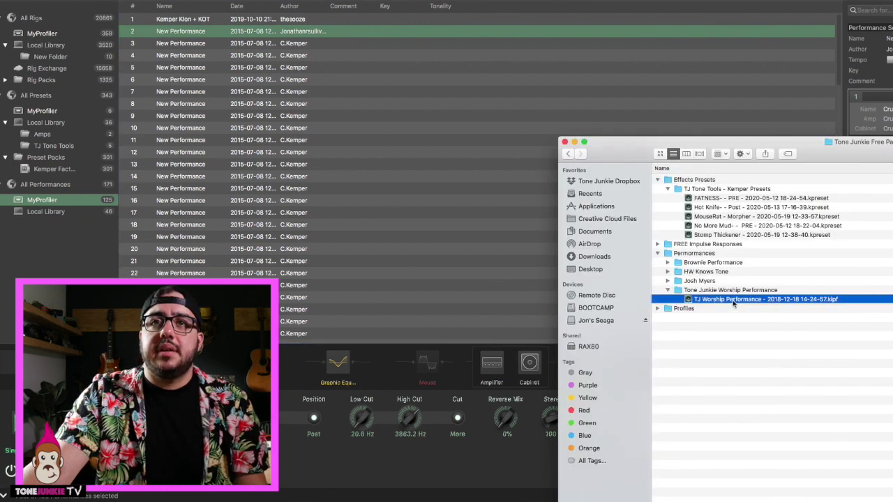
drag(737, 303, 241, 34)
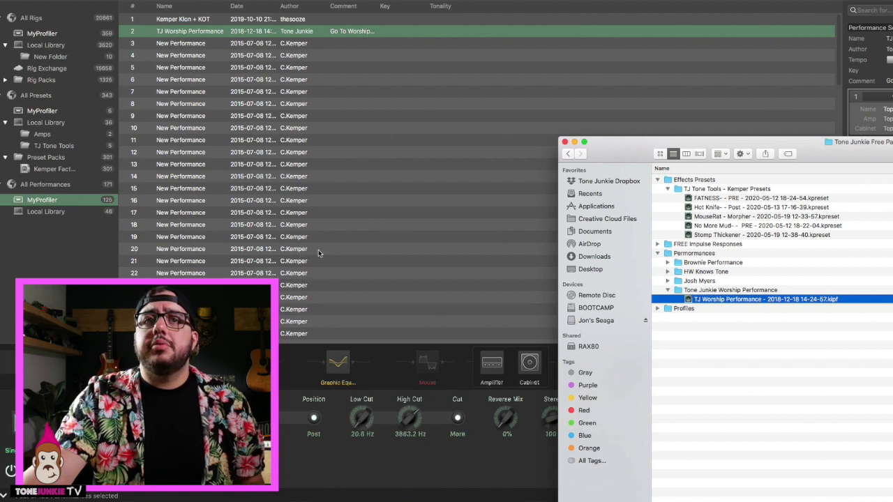
Step: Drag the rig's amplifier into Local Library > Amps, creating the 1965 Fender Twin Rev preset
click(39, 124)
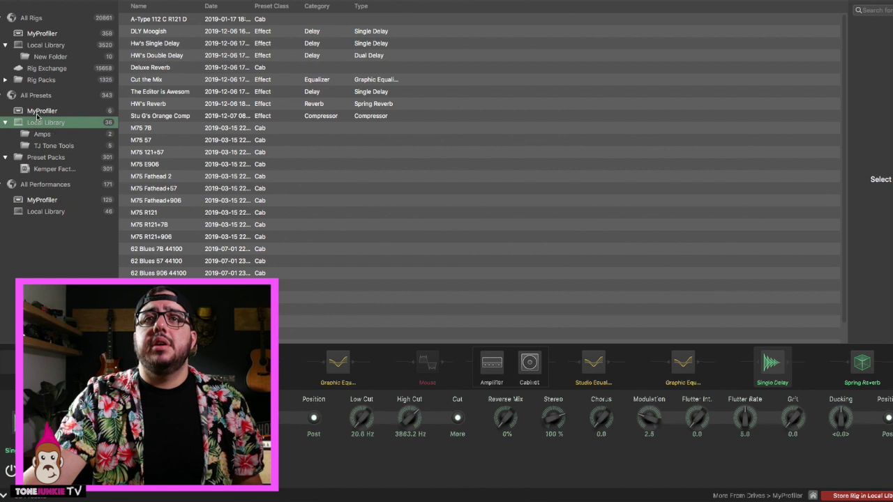
click(40, 113)
click(48, 123)
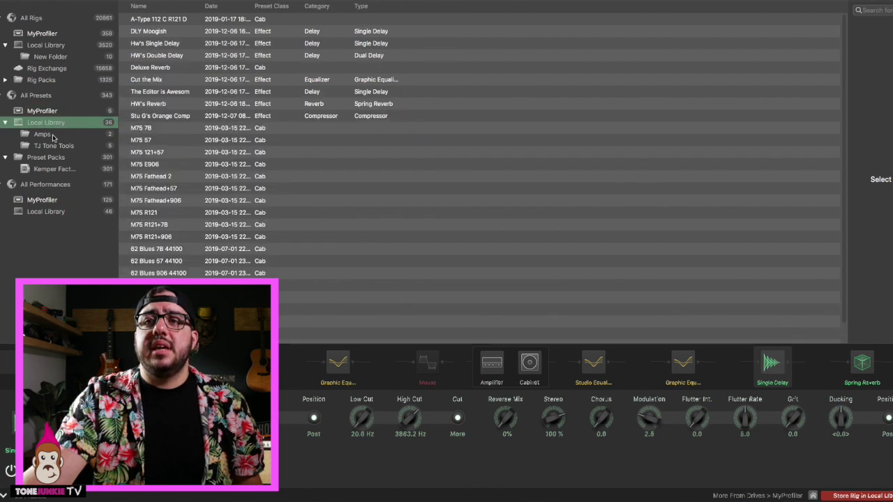
click(44, 134)
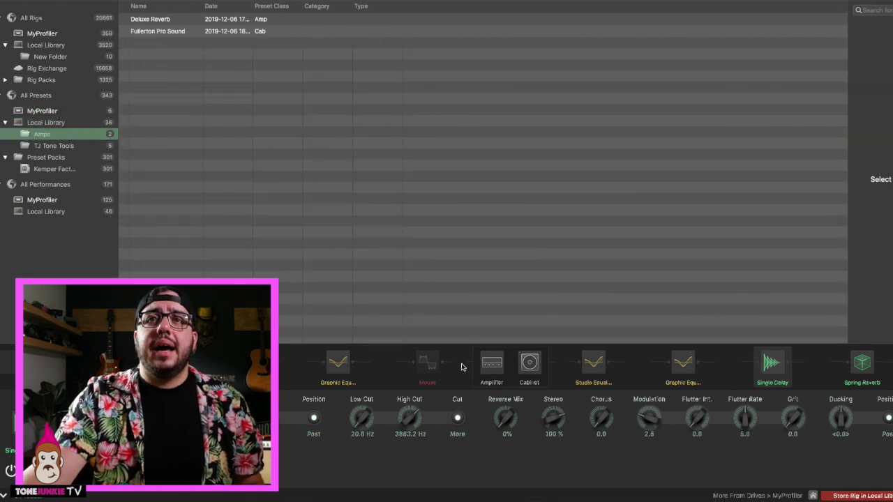
click(503, 380)
drag(490, 368, 272, 164)
click(153, 45)
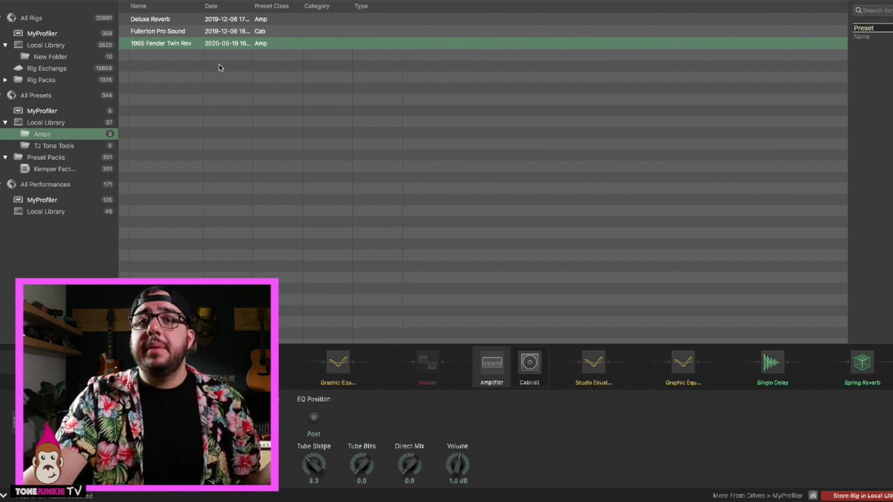
click(524, 366)
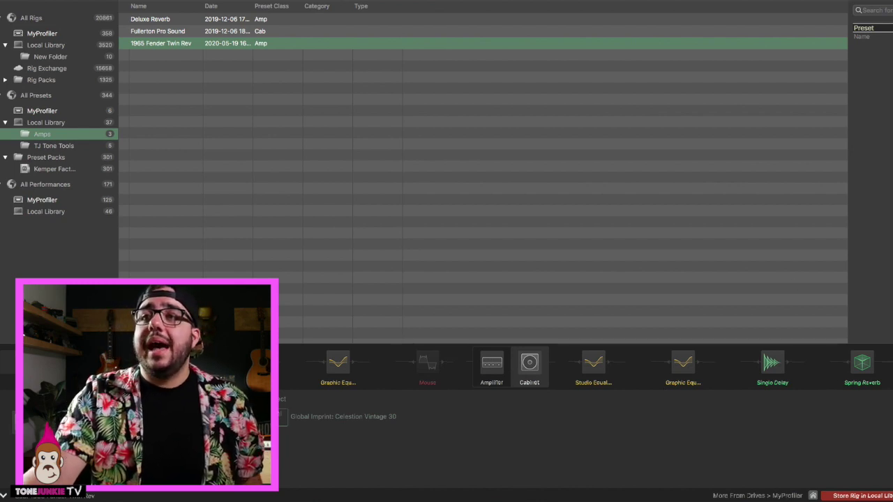
Step: Expand FREE Impulse Responses > FREE 1966 Alnico Silver IRs > Kemper and select the R121-SM545 wav
key(super+Tab)
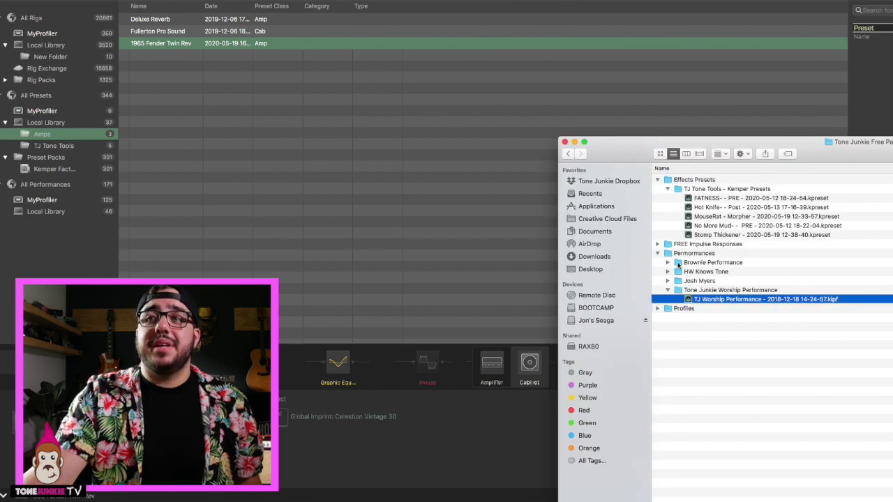
click(657, 244)
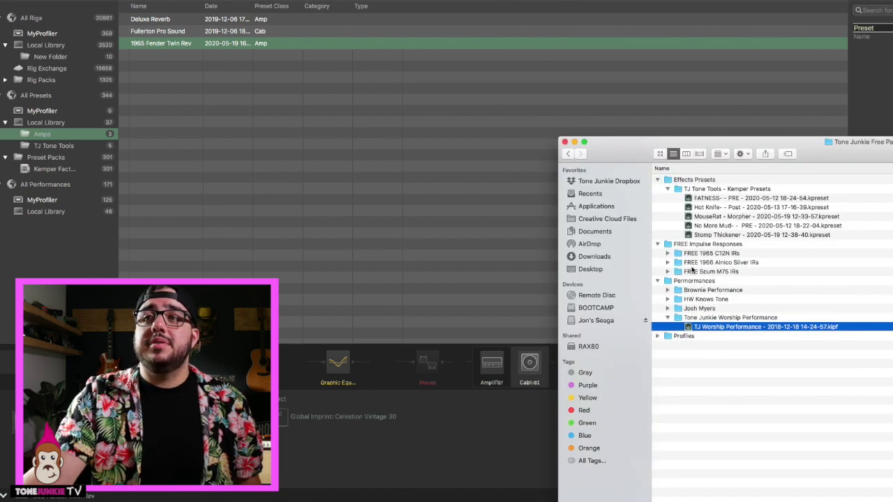
click(700, 263)
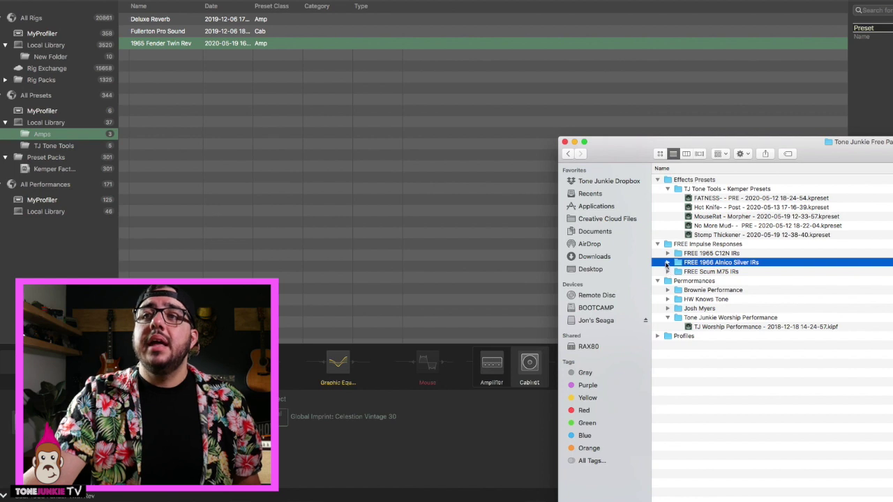
click(667, 263)
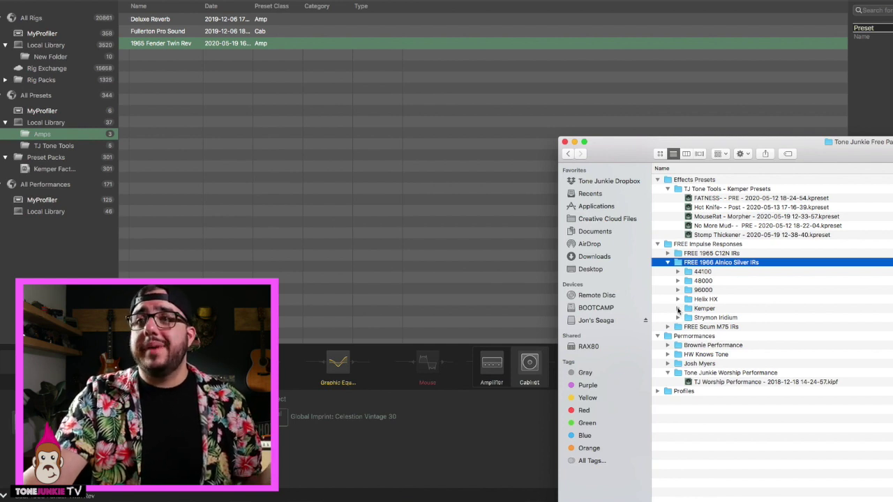
click(677, 308)
click(740, 318)
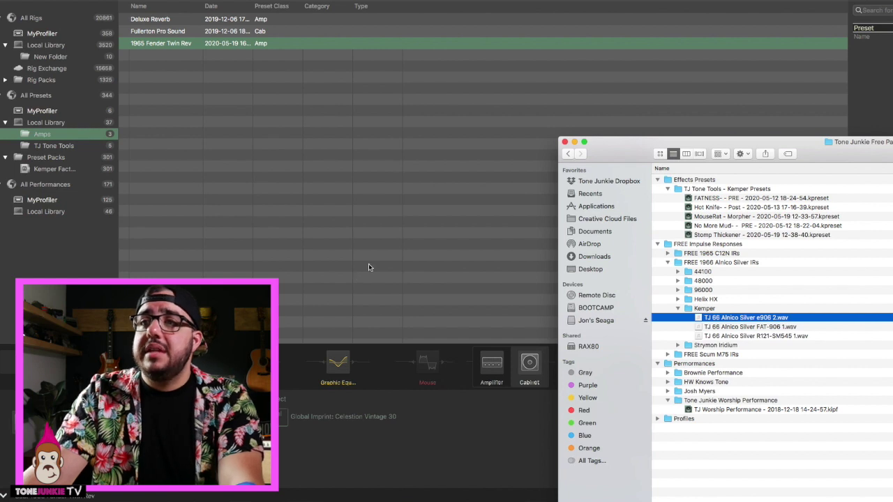
click(758, 328)
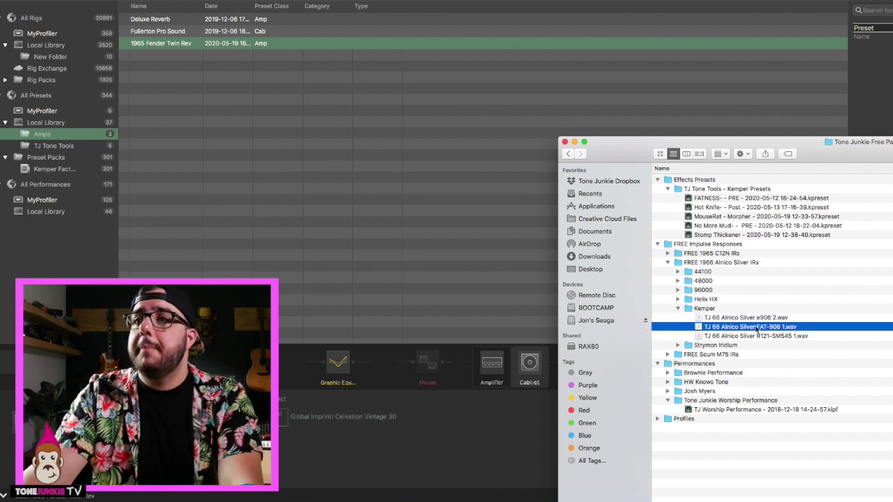
click(746, 338)
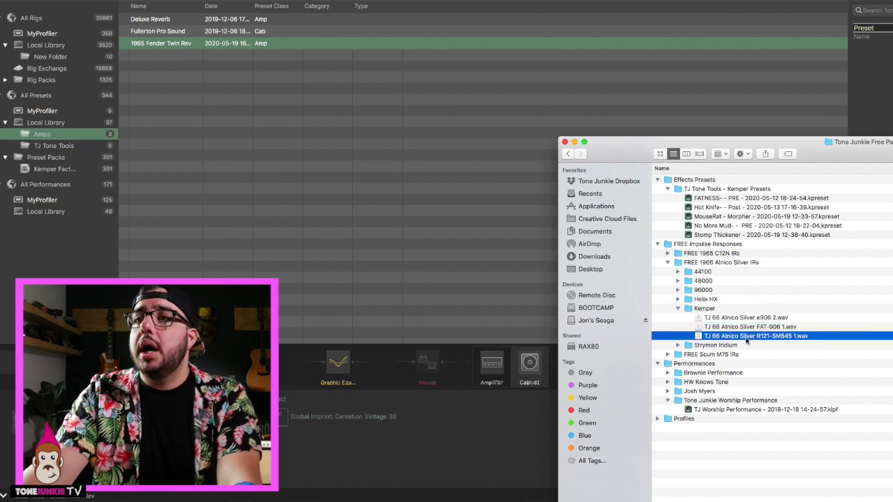
click(747, 329)
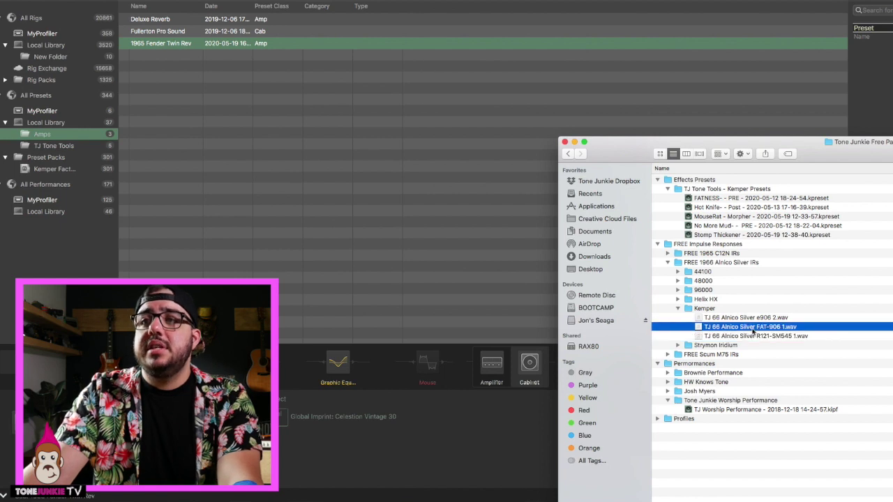
click(744, 337)
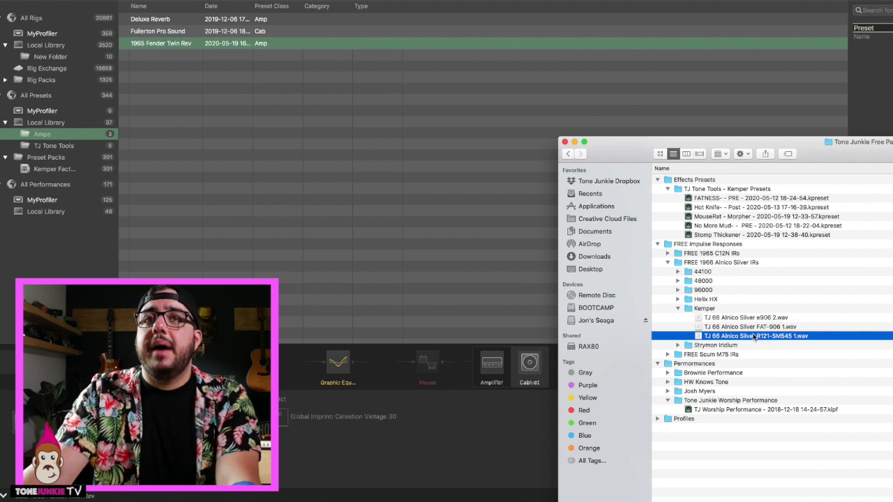
Step: Import the R121-SM545 Alnico Silver IR into Amps as the TJ66AlnicoSilverR121 cab preset
drag(753, 338, 227, 96)
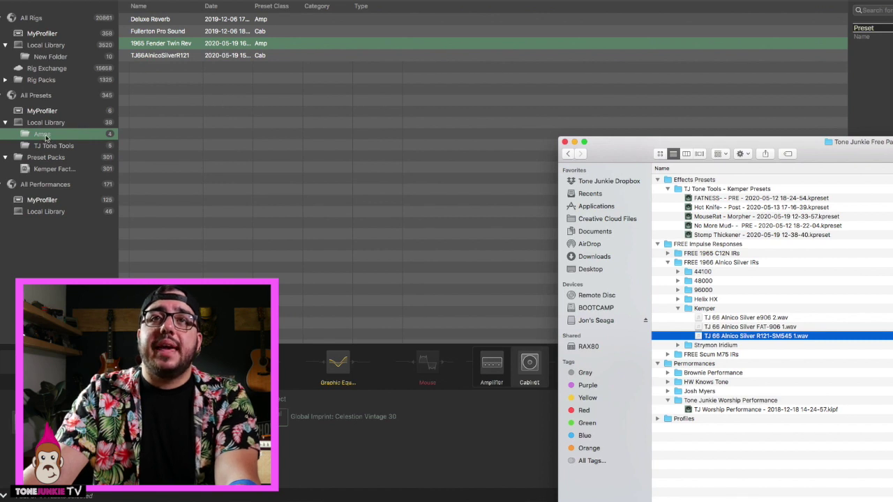
click(173, 58)
click(189, 58)
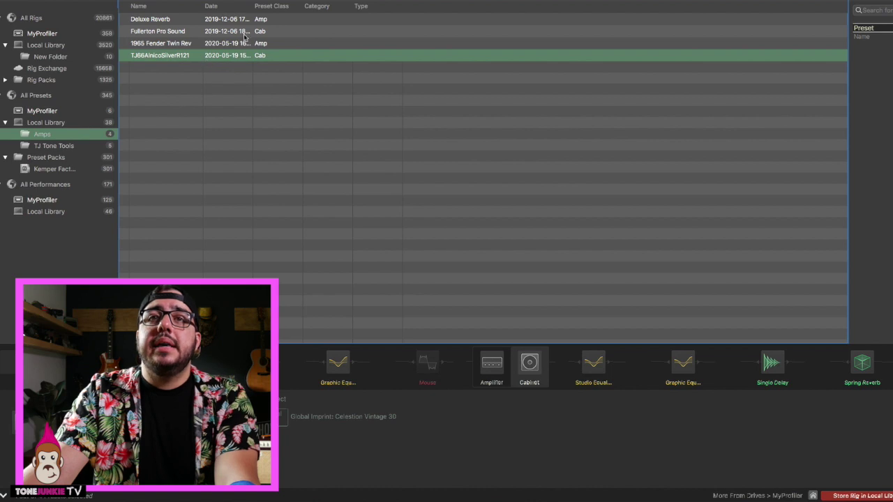
Step: Move FATNESS! - PRE from TJ Tone Tools into the Amps folder
click(68, 147)
drag(170, 69, 66, 134)
click(65, 136)
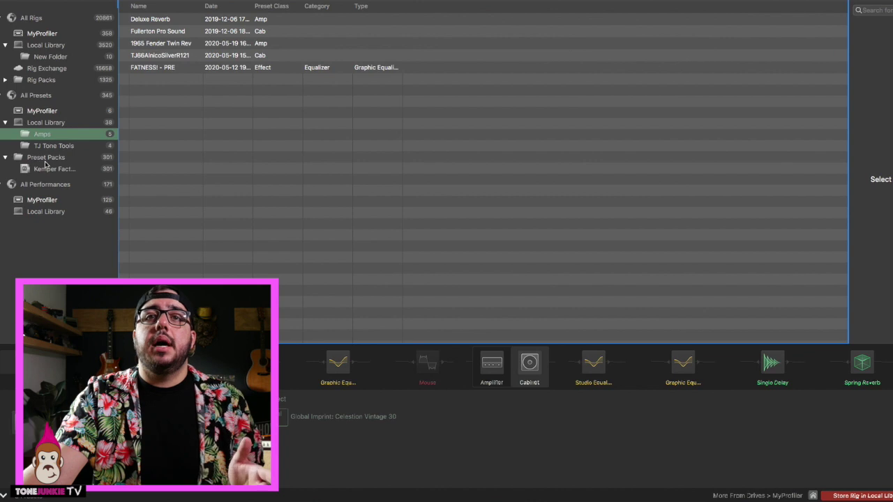
click(46, 160)
Step: Browse Kemper Factory Content 7, then compare the five Amps presets with TJ Tone Tools' four remaining presets
click(64, 169)
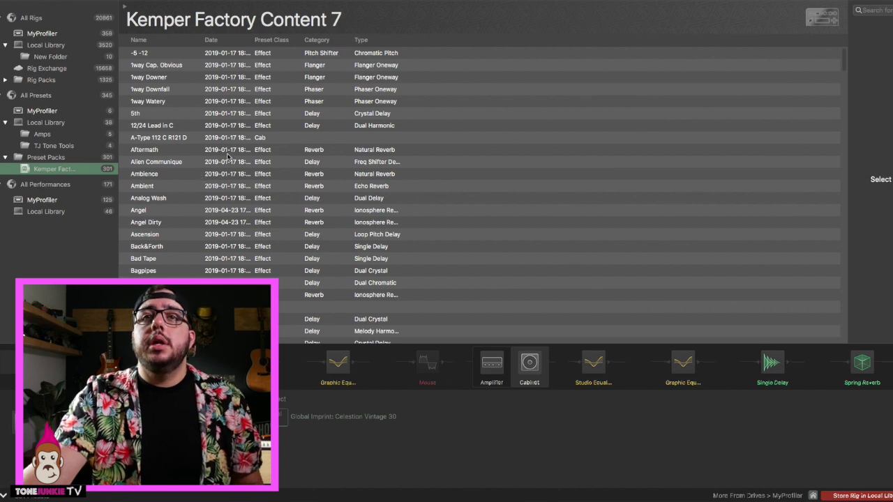
click(40, 145)
click(42, 135)
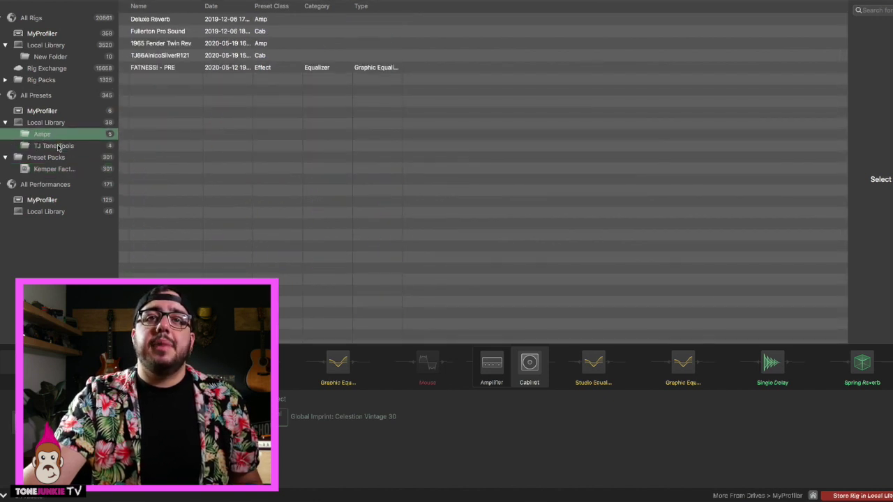
click(59, 146)
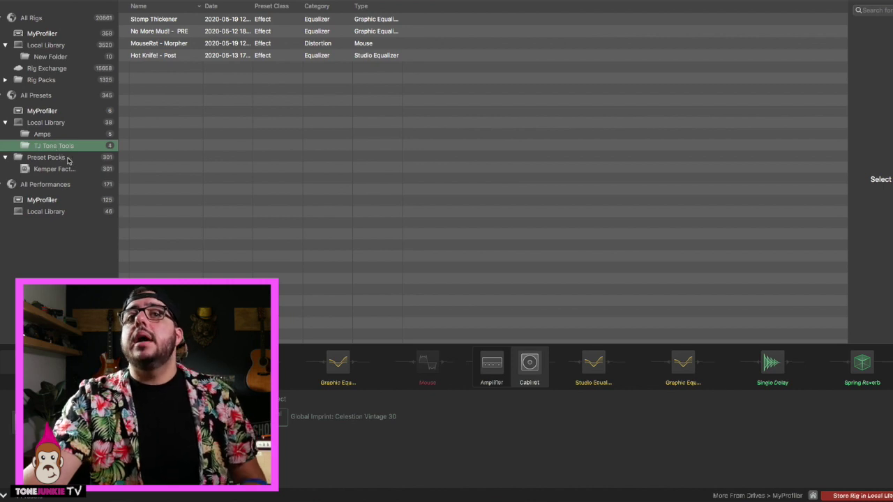
click(47, 136)
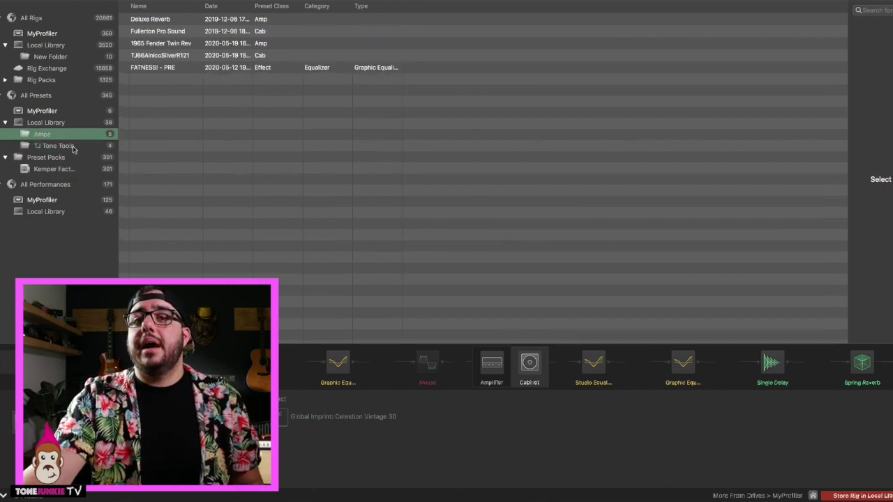
click(74, 147)
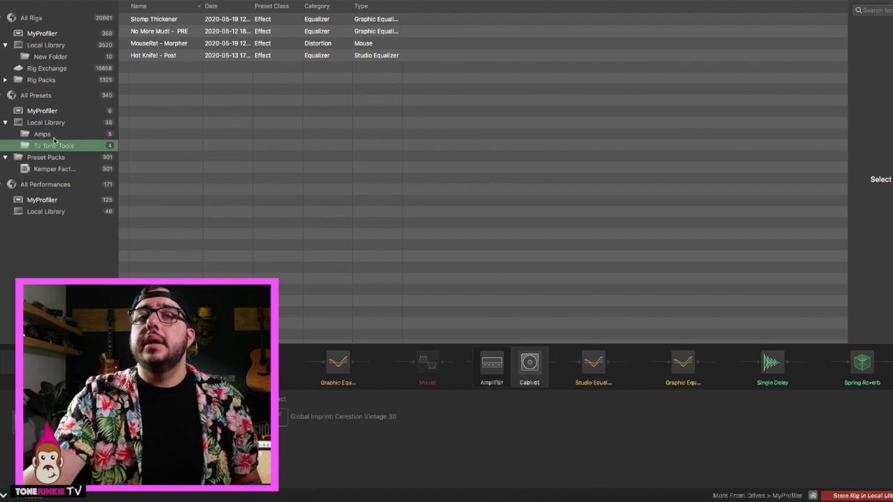
click(47, 135)
click(53, 145)
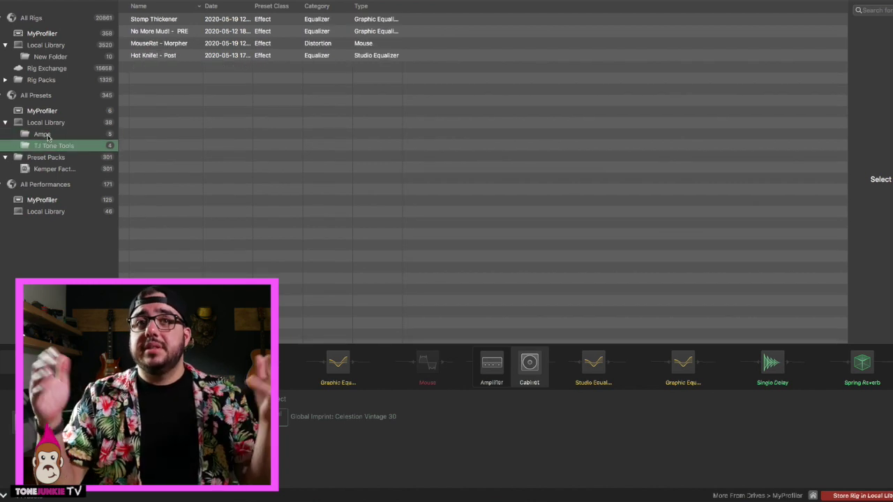
click(47, 136)
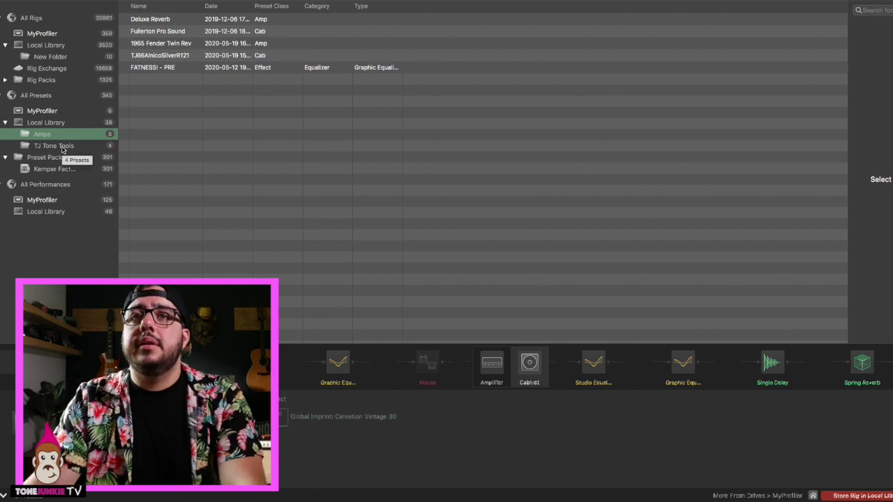
click(64, 148)
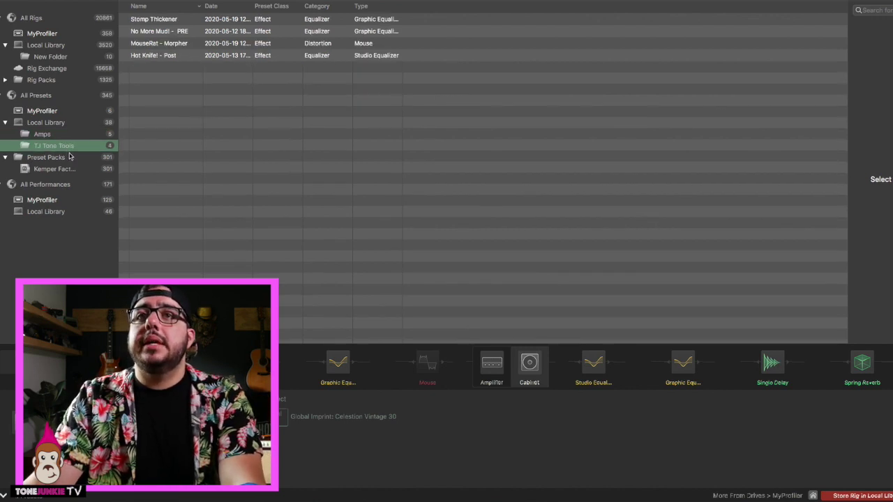